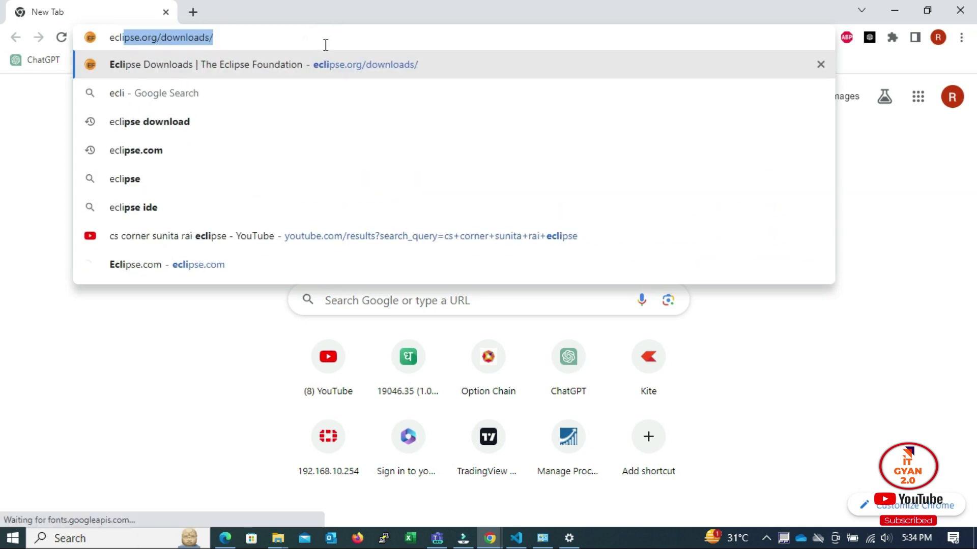
Search Google for "eclipse download" and open the Eclipse Downloads page of the Eclipse Foundation.
{"action": "key", "text": "Right"}
{"action": "key", "text": "Return"}
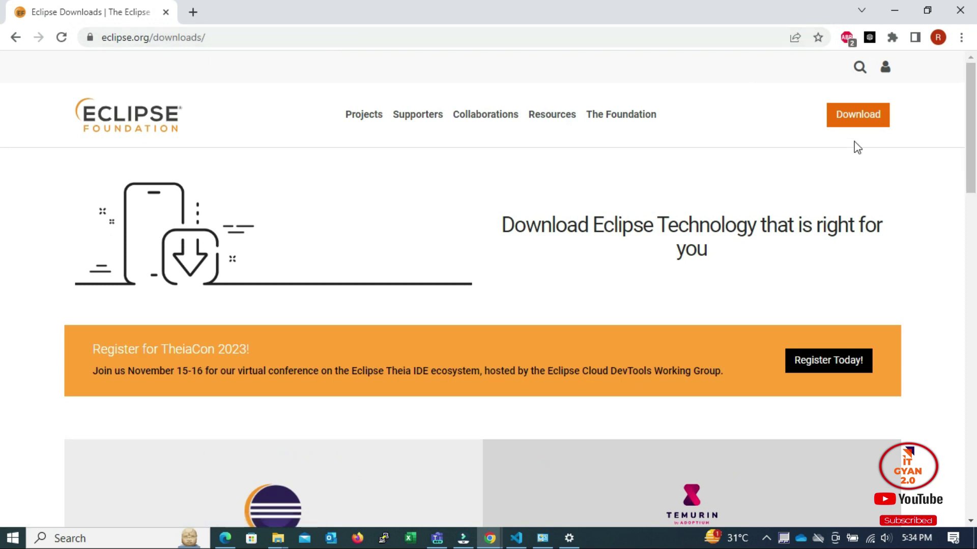
{"action": "left_click", "coordinate": [263, 41]}
{"action": "type", "text": "ecli"}
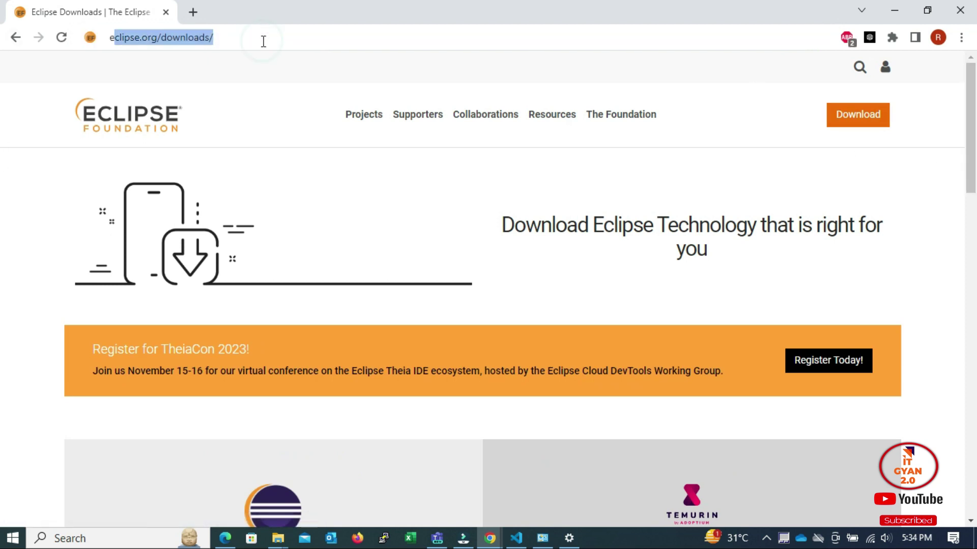
{"action": "type", "text": "pse"}
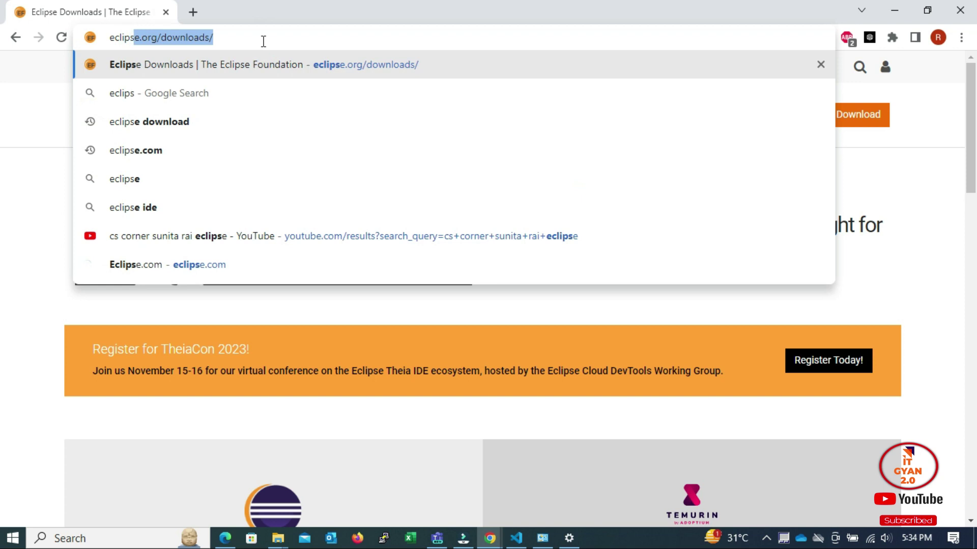
{"action": "type", "text": " do"}
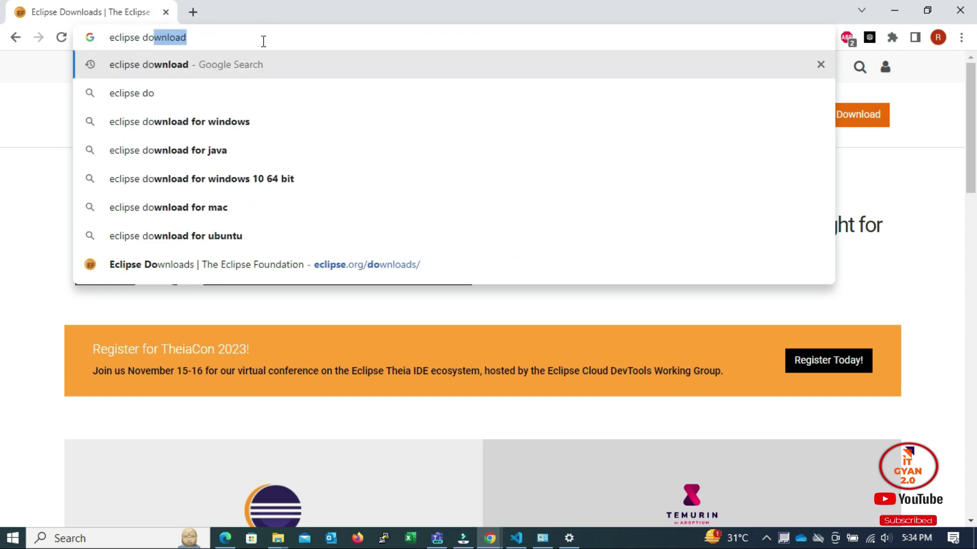
{"action": "key", "text": "Right"}
{"action": "key", "text": "Return"}
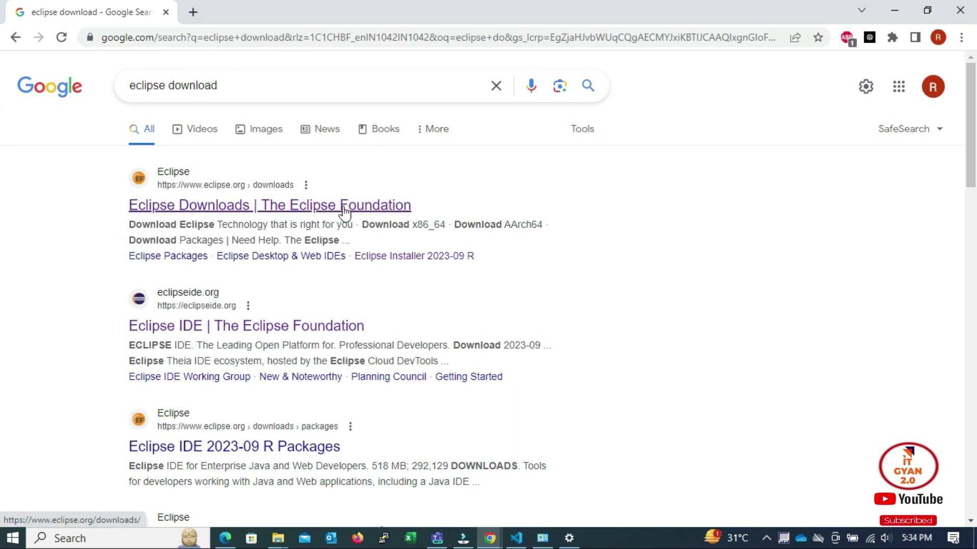
{"action": "left_click", "coordinate": [249, 208]}
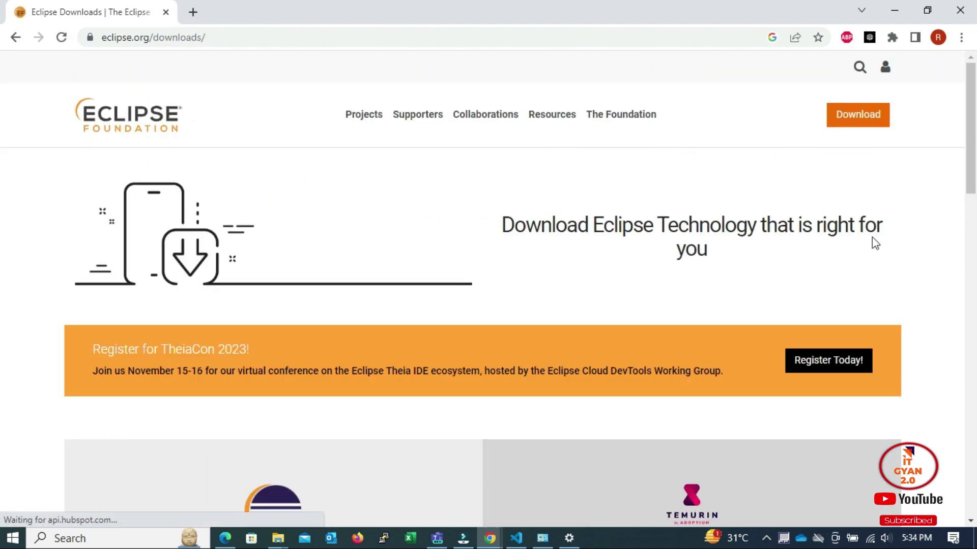
Download the x86_64 Eclipse installer eclipse-inst-jre-win64.exe and close the browser.
{"action": "scroll", "coordinate": [570, 239], "scroll_direction": "down", "scroll_amount": 7}
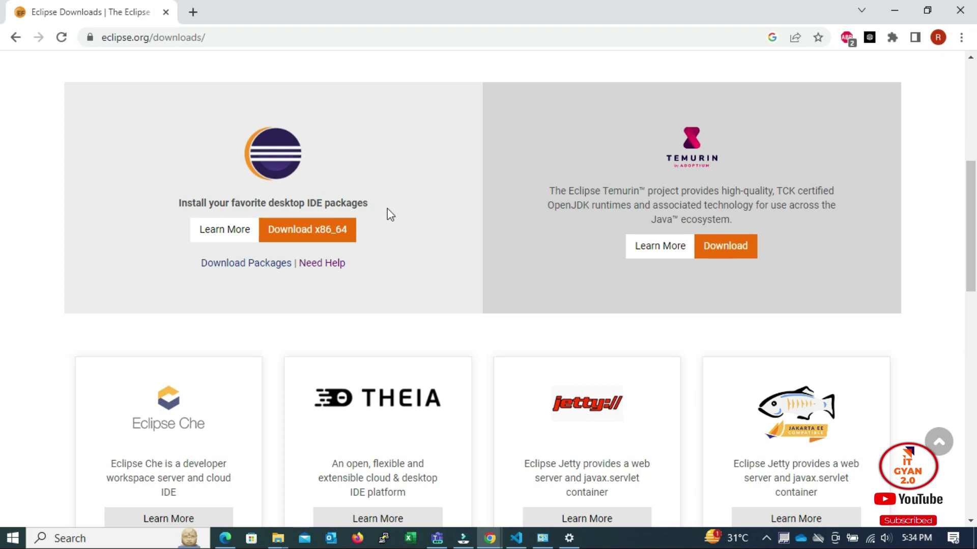
{"action": "left_click", "coordinate": [314, 232]}
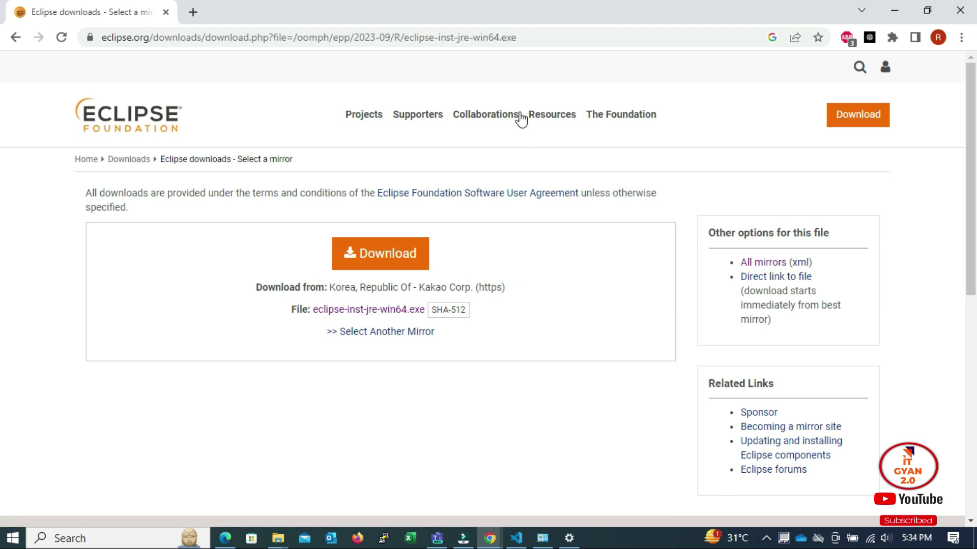
{"action": "left_click", "coordinate": [374, 257]}
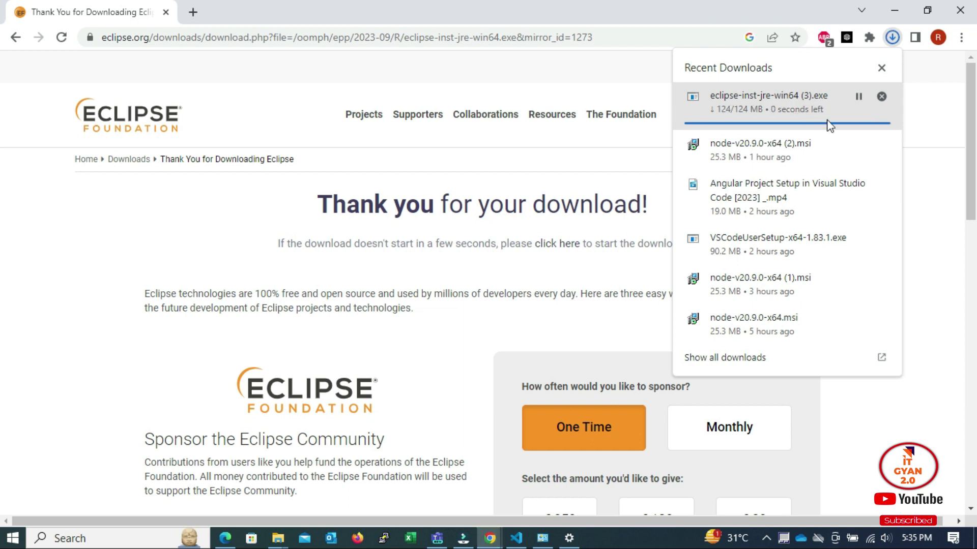
{"action": "left_click", "coordinate": [970, 6]}
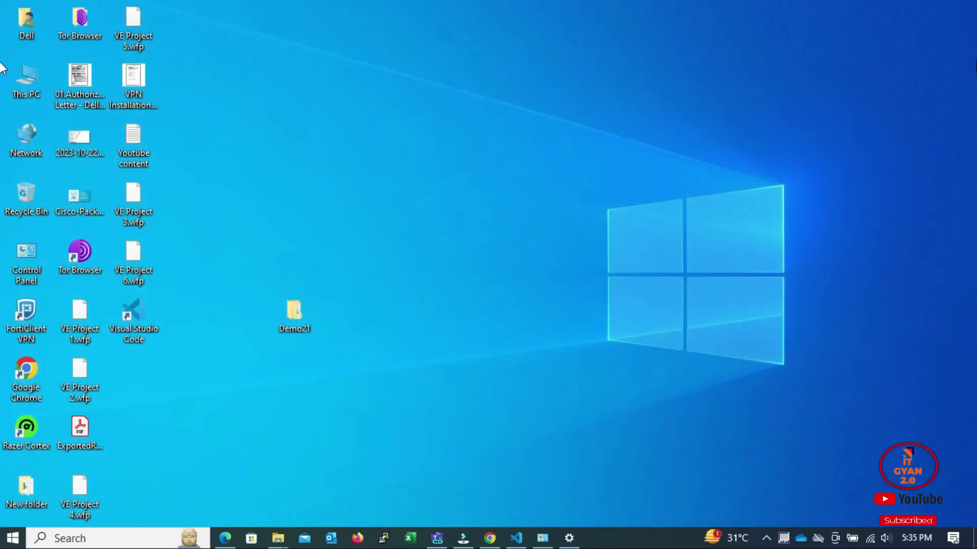
Run the downloaded eclipse-inst-jre-win64 (3) installer from the Downloads folder and close the folder window.
{"action": "double_click", "coordinate": [29, 21]}
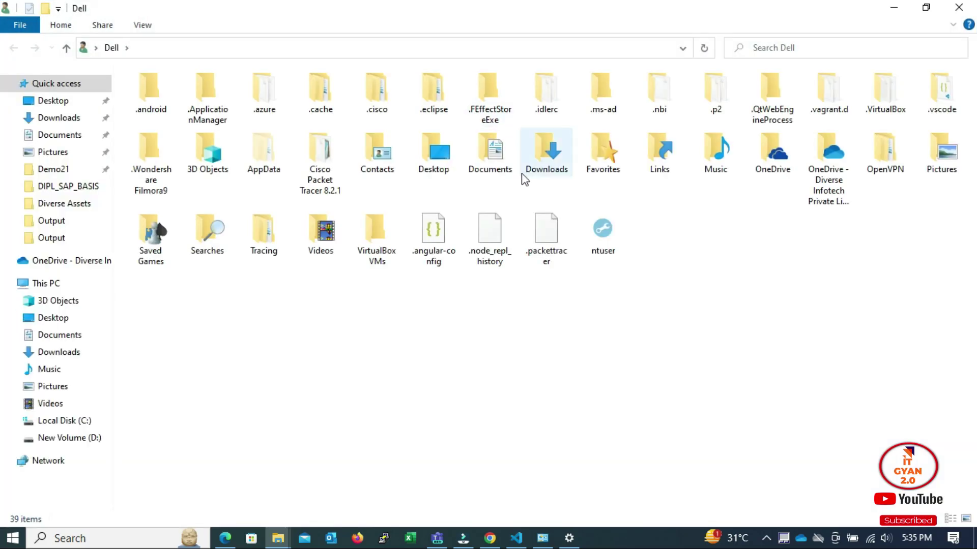
{"action": "double_click", "coordinate": [546, 151]}
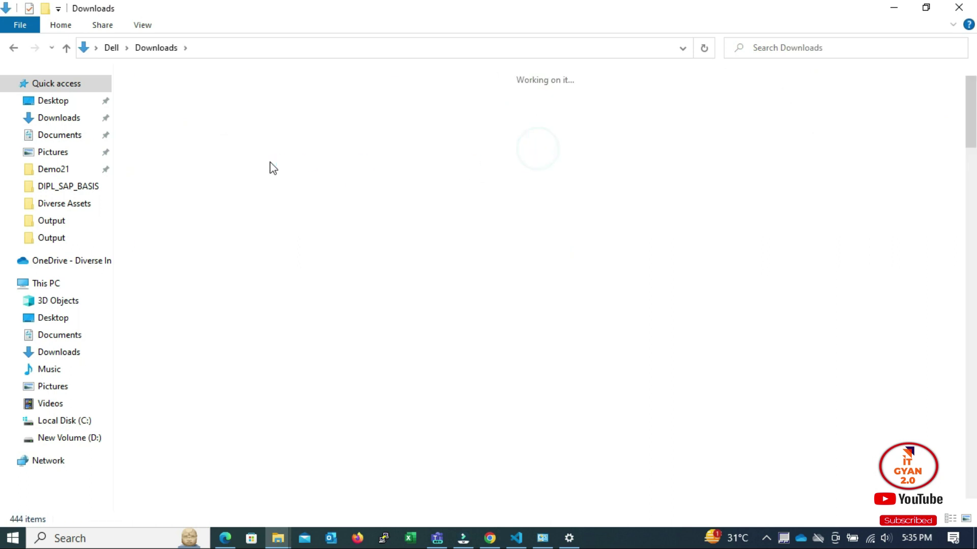
{"action": "left_click", "coordinate": [212, 96]}
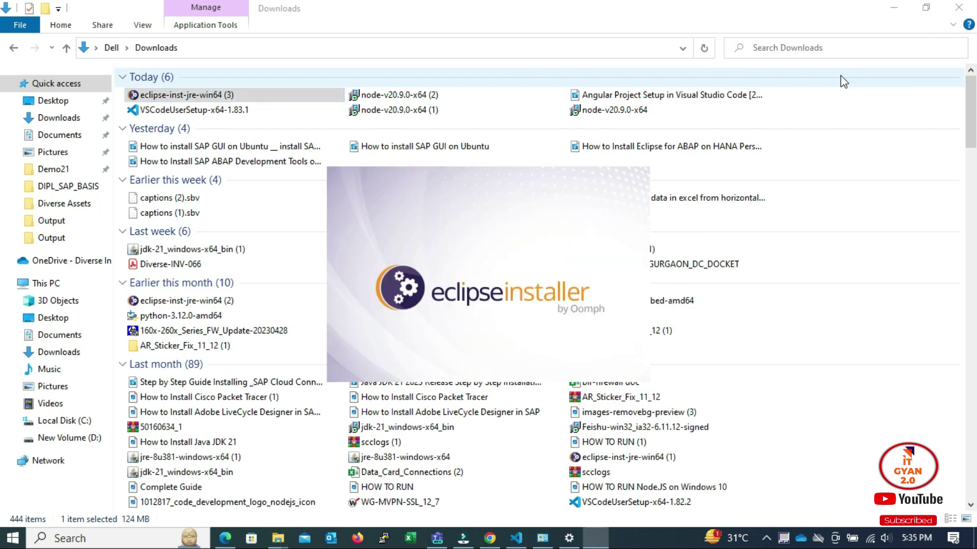
{"action": "left_click", "coordinate": [958, 7]}
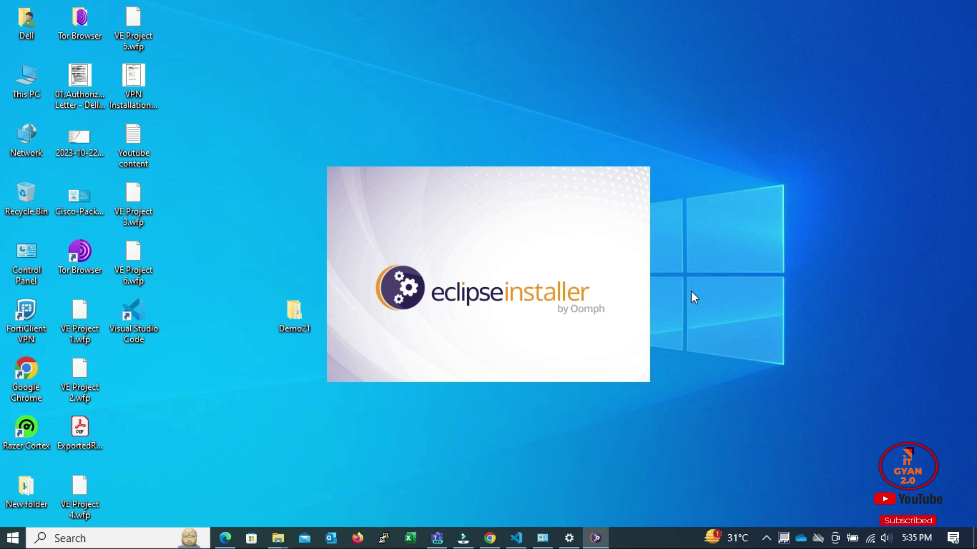
{"action": "left_click", "coordinate": [766, 538]}
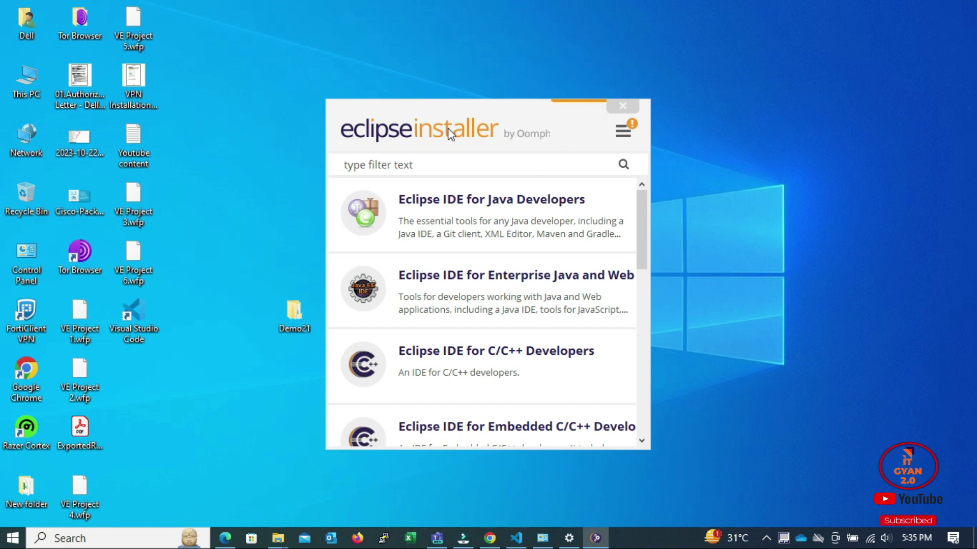
Install Eclipse IDE for Java Developers with the jdk-21 Java VM into the C:\Users\Dell\eclipse\java-2023-09 folder.
{"action": "left_click_drag", "start_coordinate": [645, 206], "coordinate": [640, 168]}
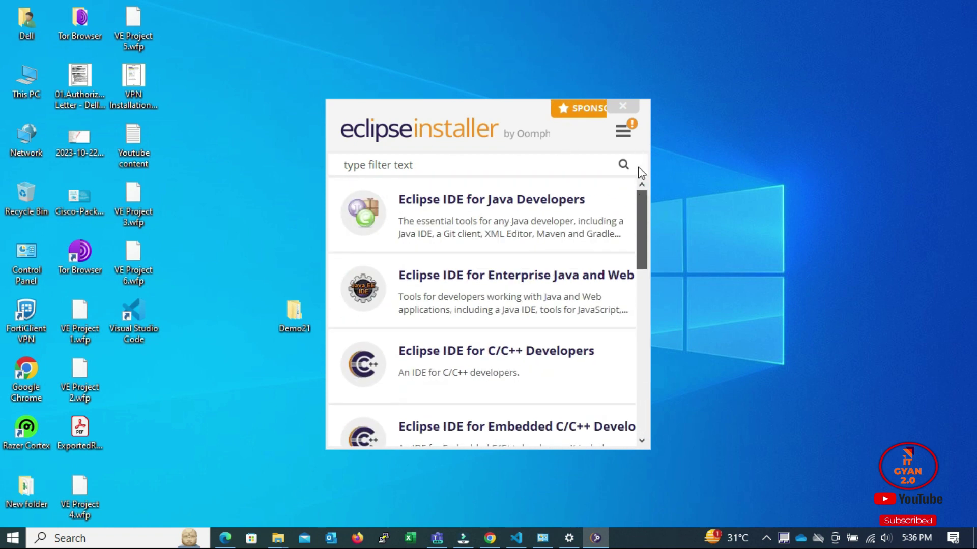
{"action": "left_click", "coordinate": [473, 225]}
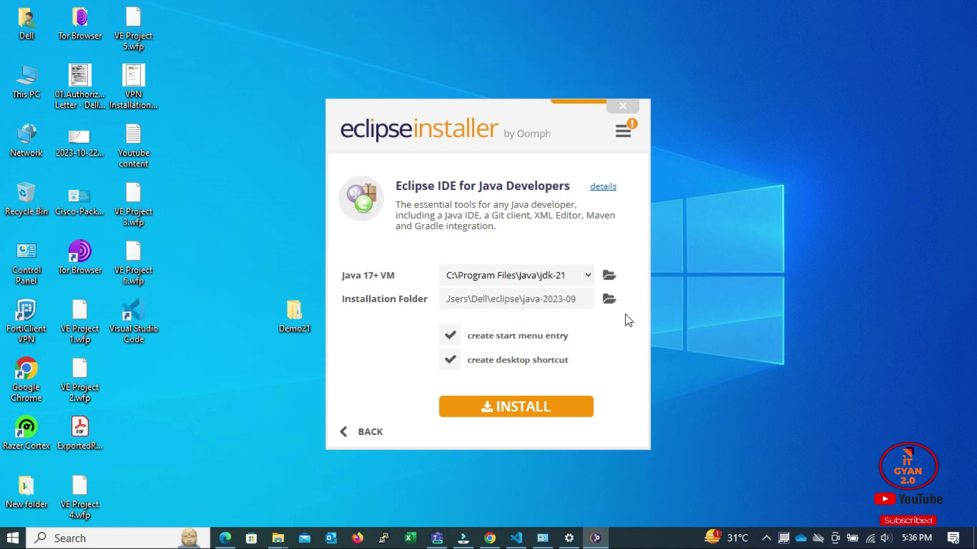
{"action": "left_click", "coordinate": [571, 274]}
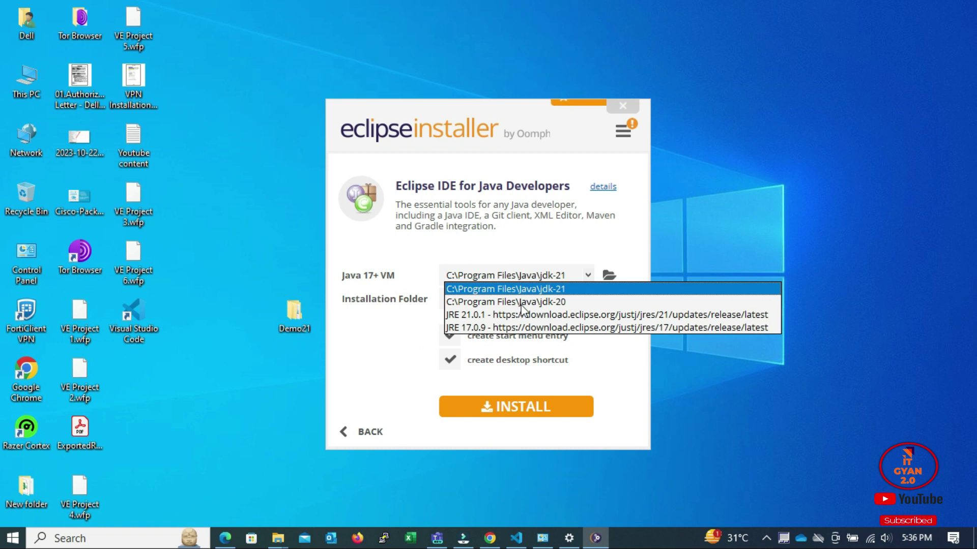
{"action": "left_click", "coordinate": [540, 275]}
{"action": "left_click", "coordinate": [555, 253]}
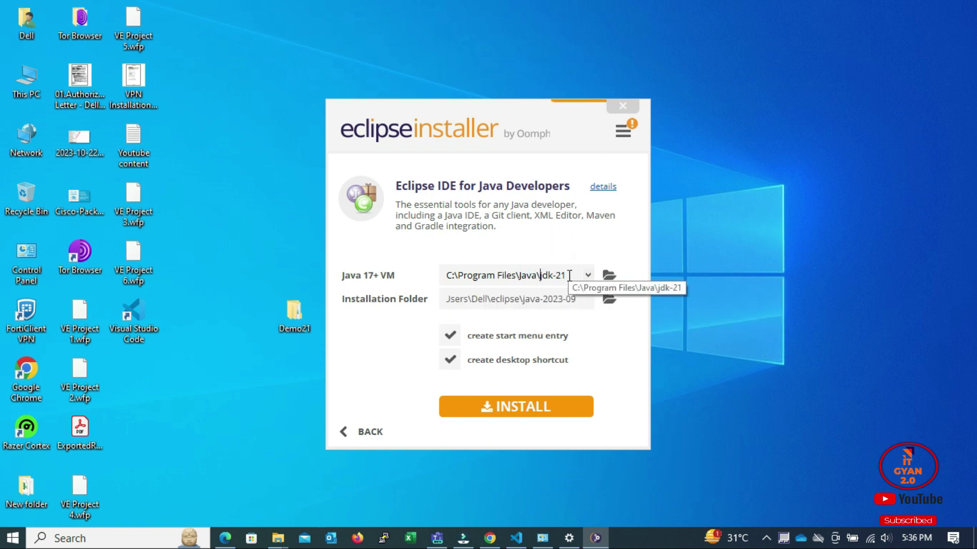
{"action": "double_click", "coordinate": [580, 301]}
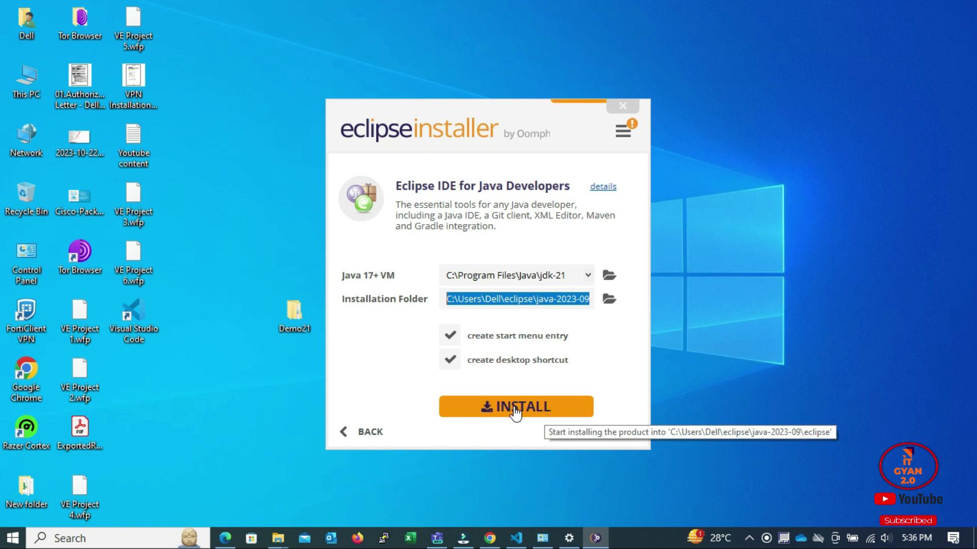
{"action": "left_click", "coordinate": [546, 416]}
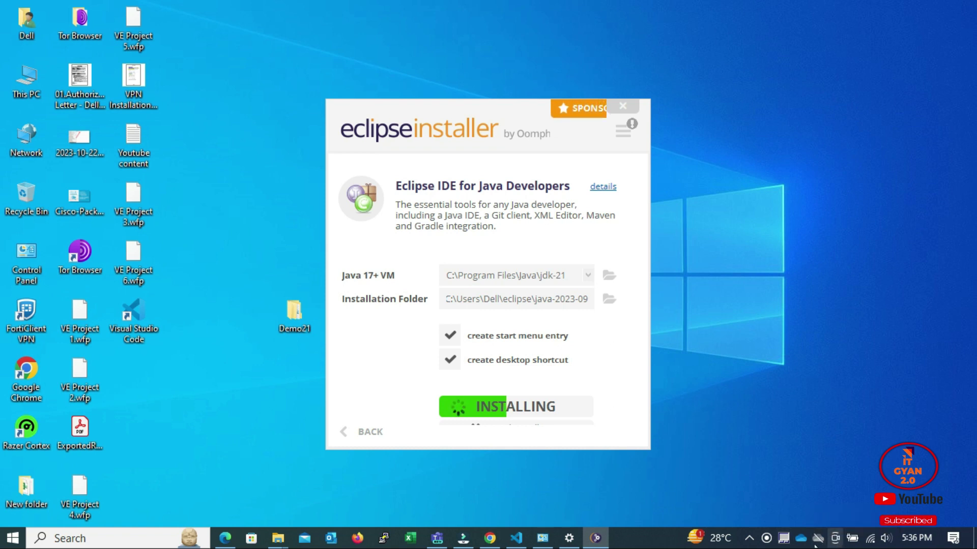
{"action": "left_click", "coordinate": [750, 540]}
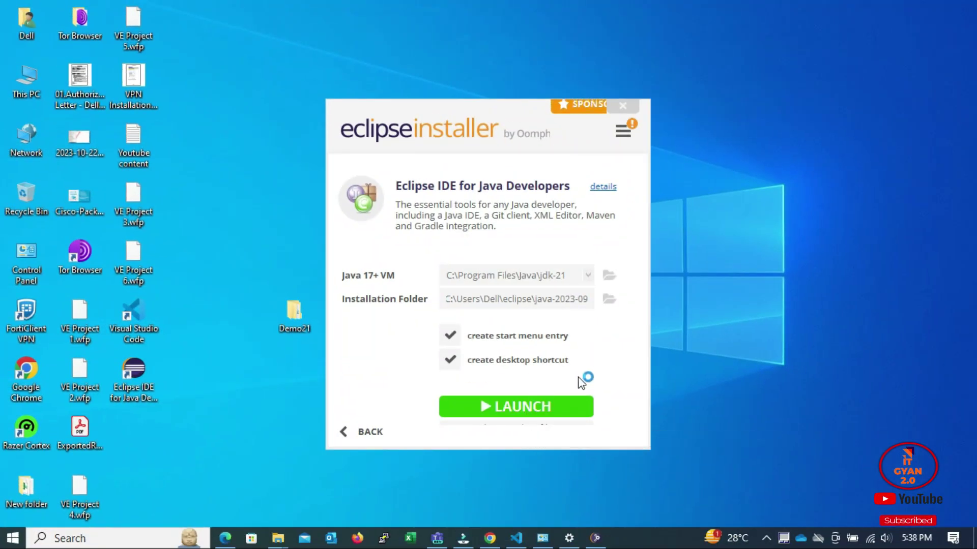
Launch the installed Eclipse IDE with C:\Users\Dell\eclipse-workspace as the default workspace, without being asked again.
{"action": "left_click", "coordinate": [513, 410]}
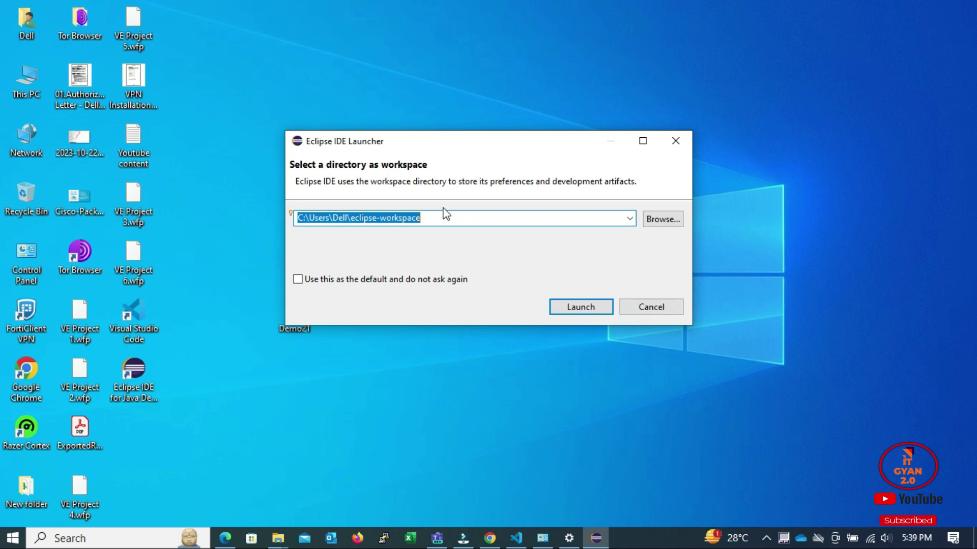
{"action": "left_click", "coordinate": [524, 222]}
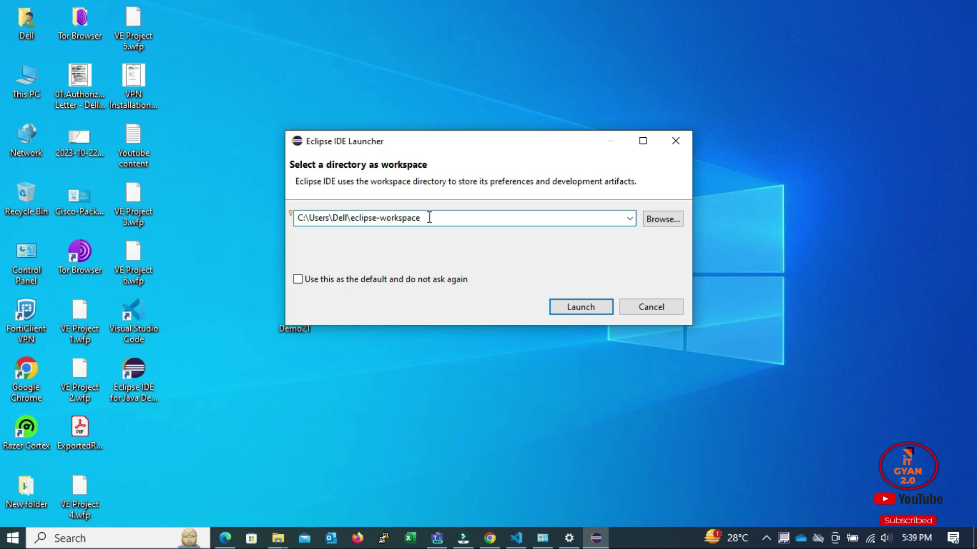
{"action": "left_click_drag", "start_coordinate": [510, 222], "coordinate": [357, 209]}
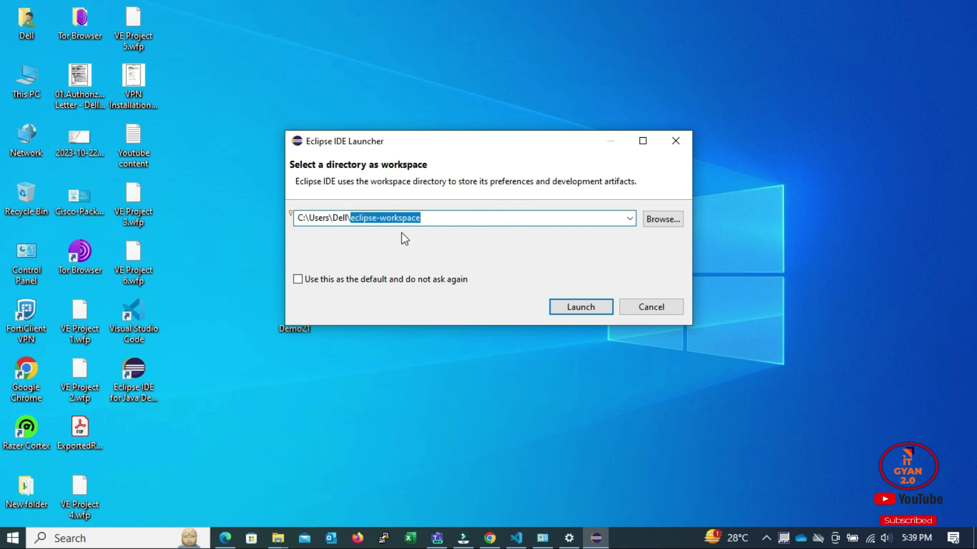
{"action": "left_click", "coordinate": [681, 225]}
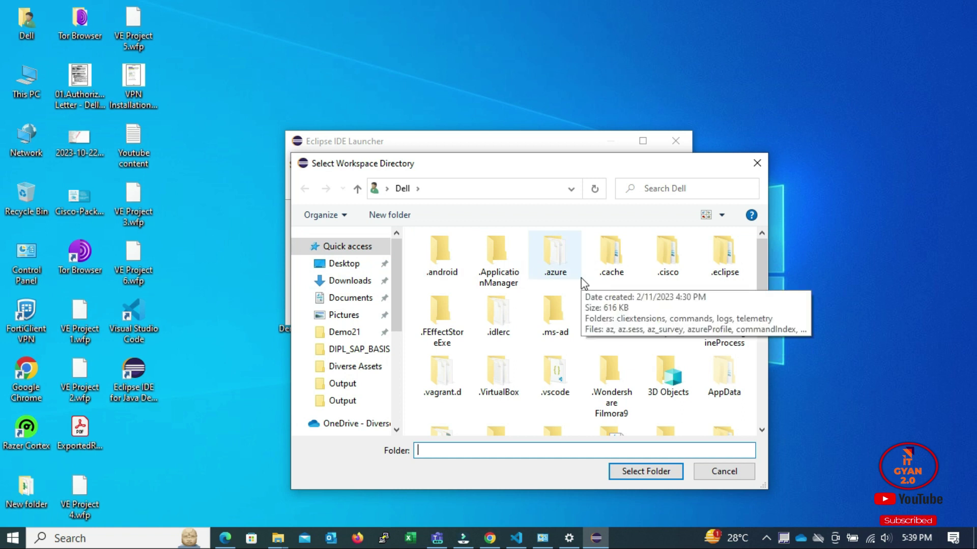
{"action": "left_click", "coordinate": [719, 470]}
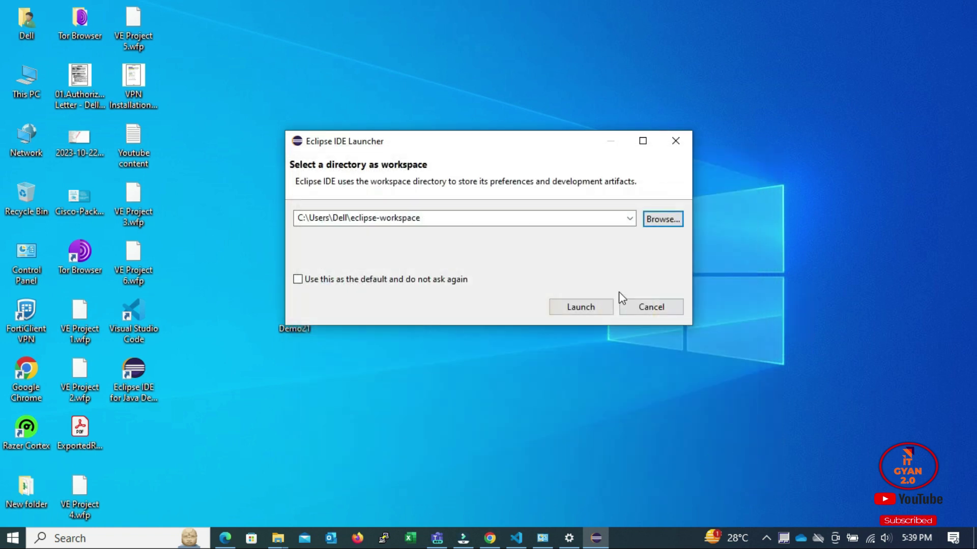
{"action": "left_click", "coordinate": [374, 279]}
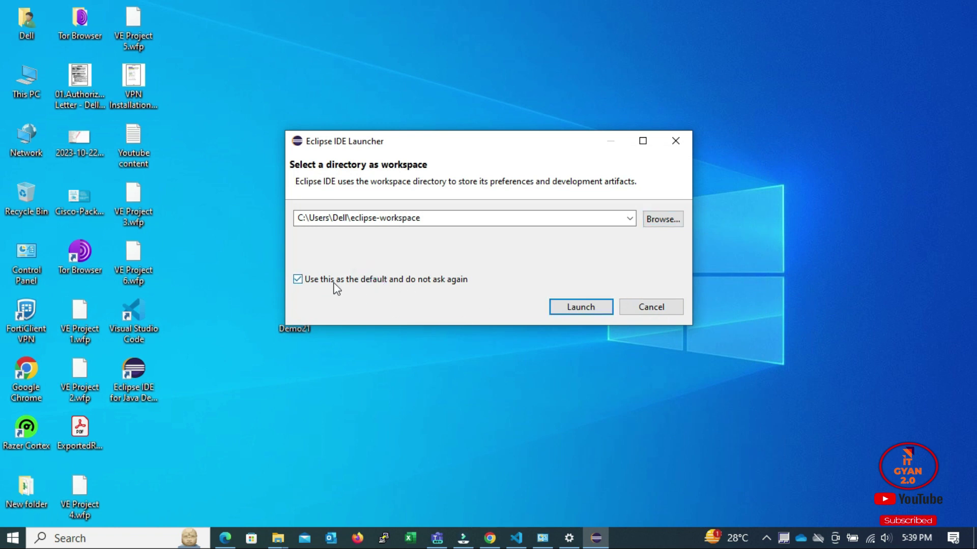
{"action": "left_click", "coordinate": [582, 307]}
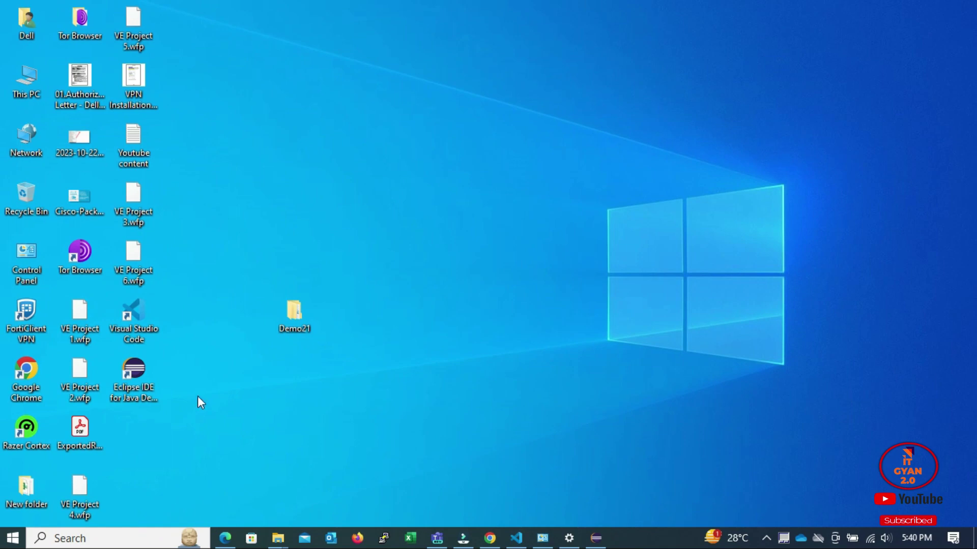
Switch to Google Chrome, search for "hana on demand" and open the SAP Development Tools site.
{"action": "double_click", "coordinate": [26, 370]}
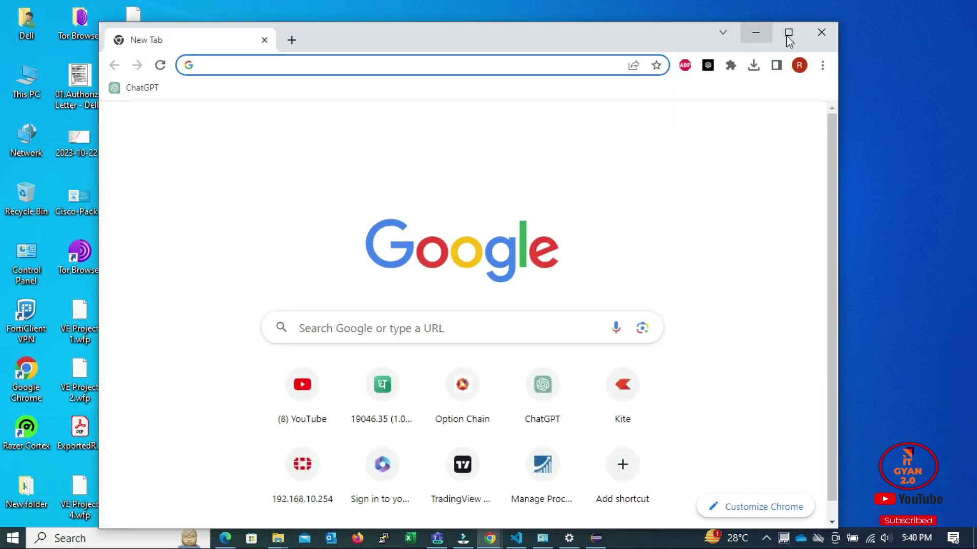
{"action": "left_click", "coordinate": [787, 36]}
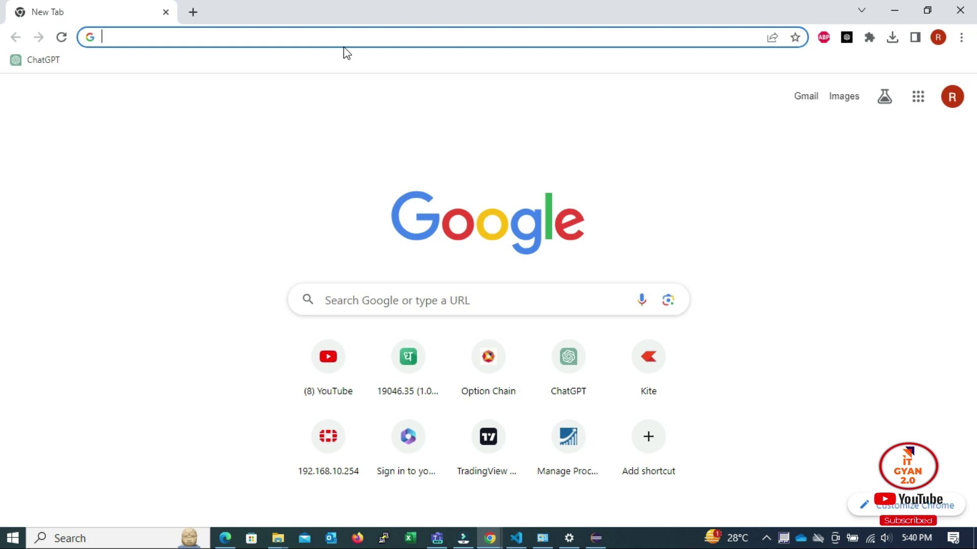
{"action": "type", "text": "hana"}
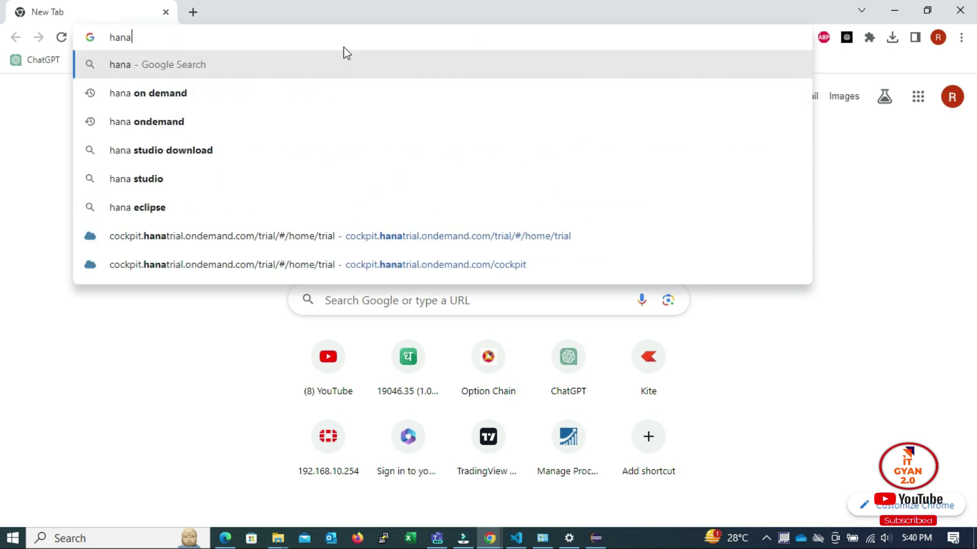
{"action": "key", "text": "Down"}
{"action": "key", "text": "Return"}
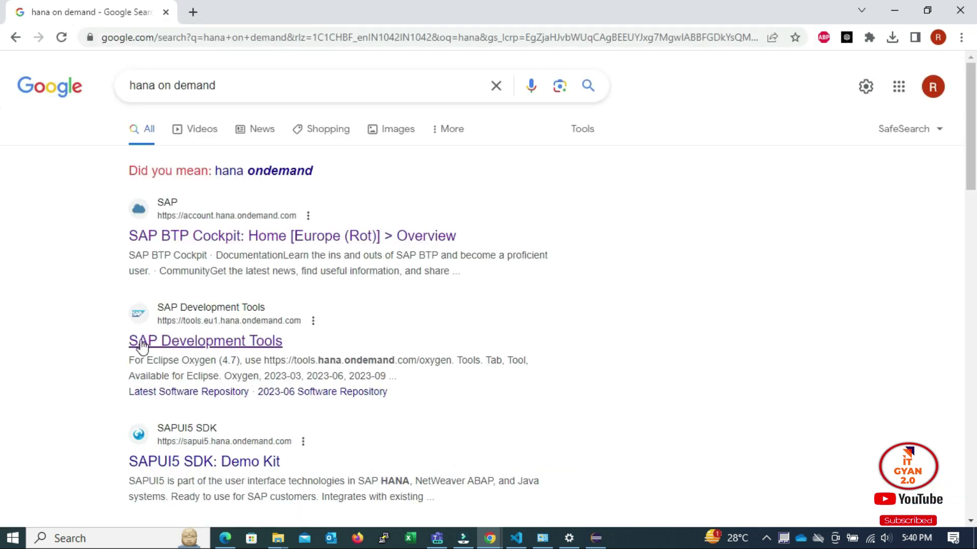
{"action": "left_click", "coordinate": [207, 340]}
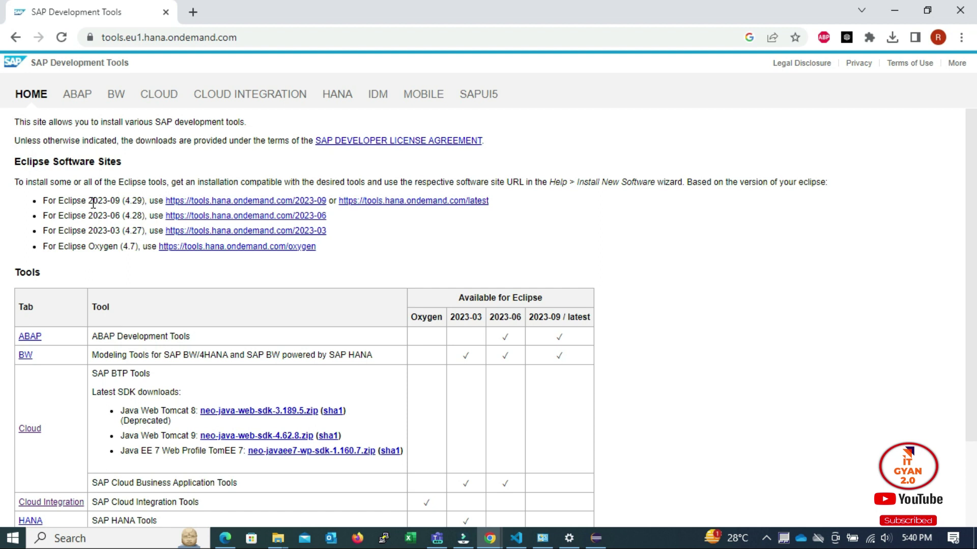
{"action": "triple_click", "coordinate": [347, 230]}
{"action": "left_click_drag", "start_coordinate": [345, 233], "coordinate": [165, 235]}
{"action": "right_click", "coordinate": [201, 232]}
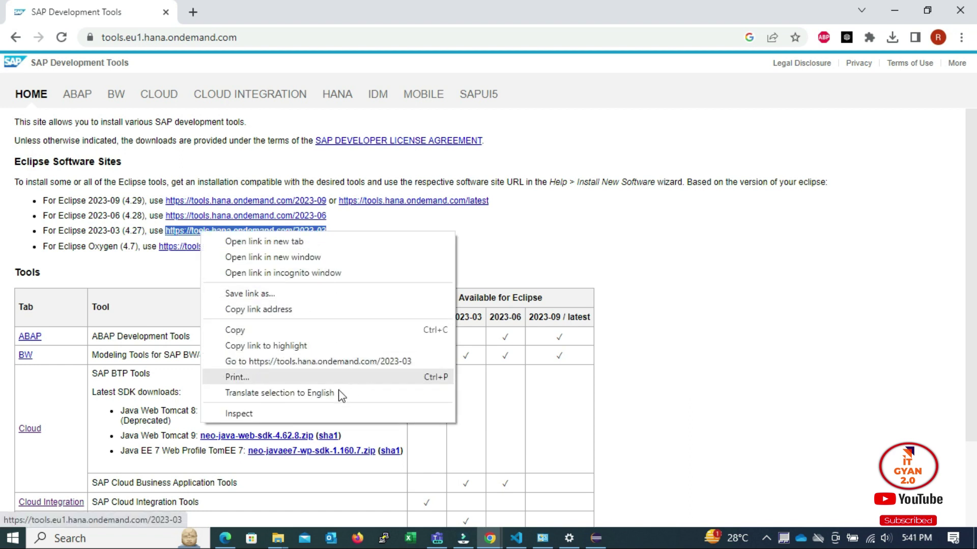
{"action": "left_click", "coordinate": [254, 331]}
Switch to Eclipse IDE, maximize its window and open the Install New Software wizard.
{"action": "left_click", "coordinate": [595, 538]}
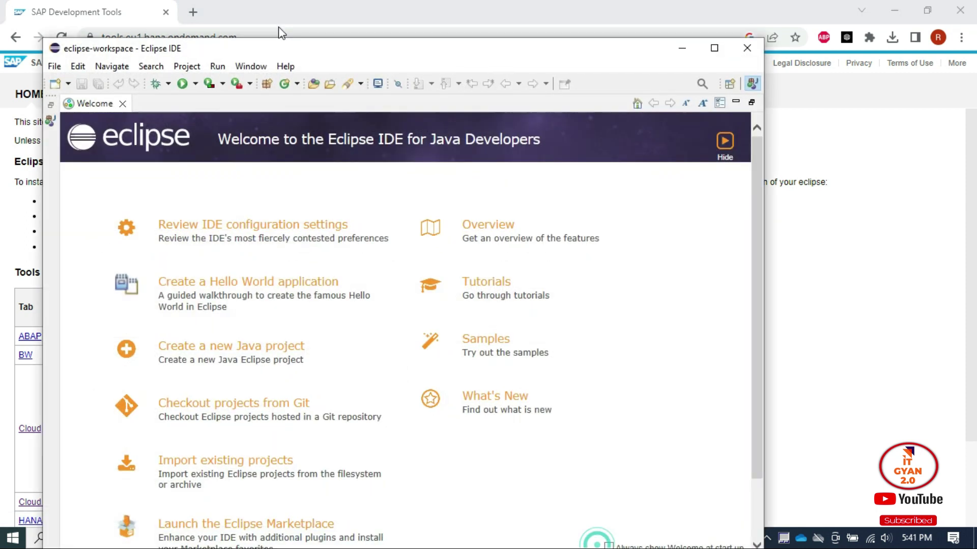
{"action": "left_click_drag", "start_coordinate": [300, 48], "coordinate": [248, 2]}
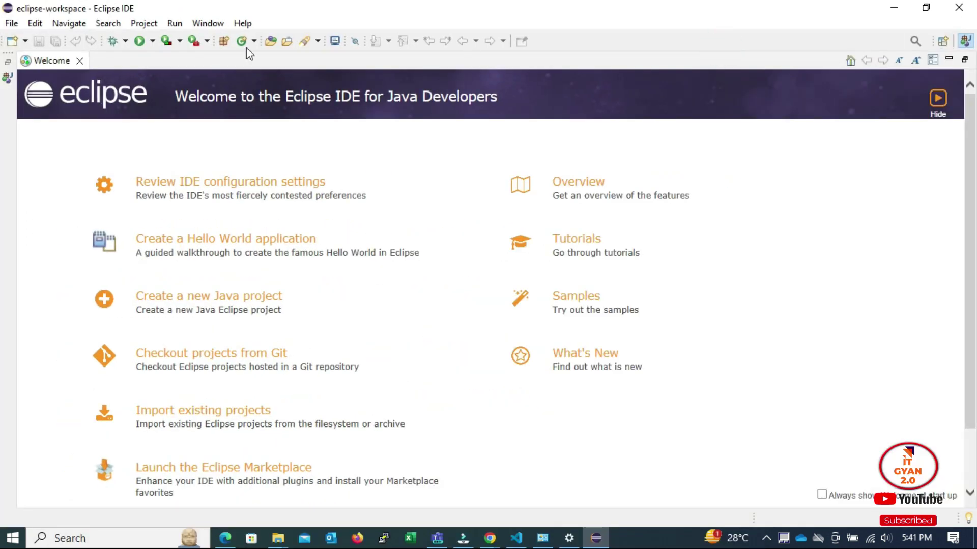
{"action": "left_click", "coordinate": [242, 23]}
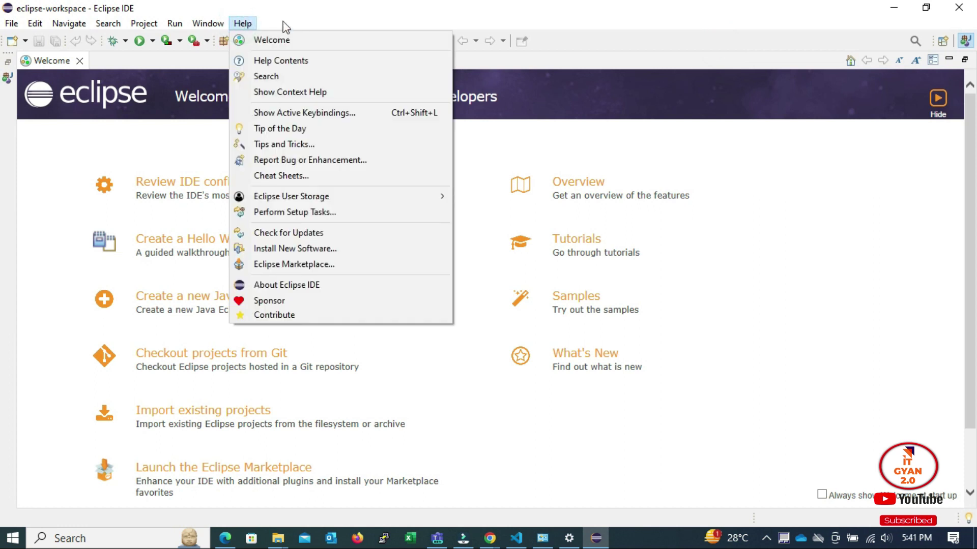
{"action": "left_click", "coordinate": [347, 248]}
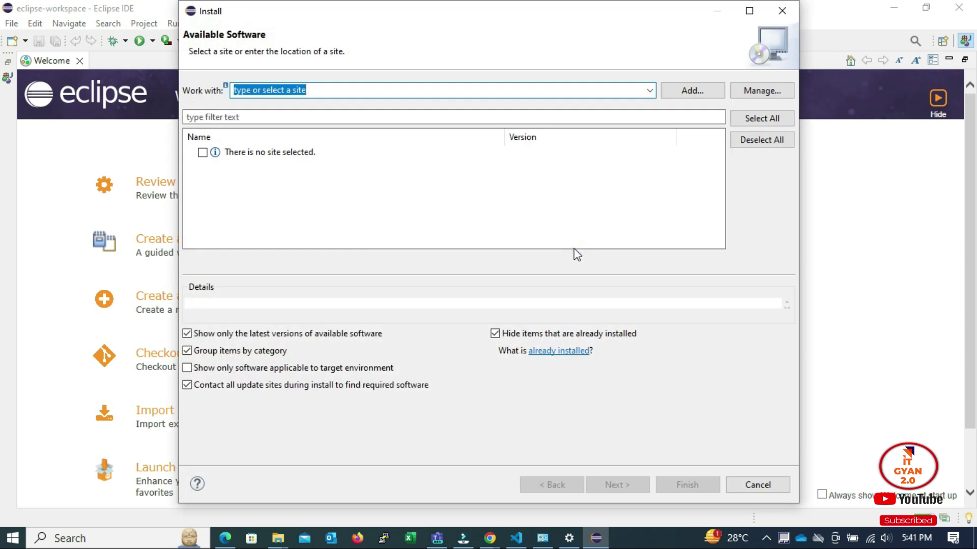
{"action": "left_click", "coordinate": [365, 91]}
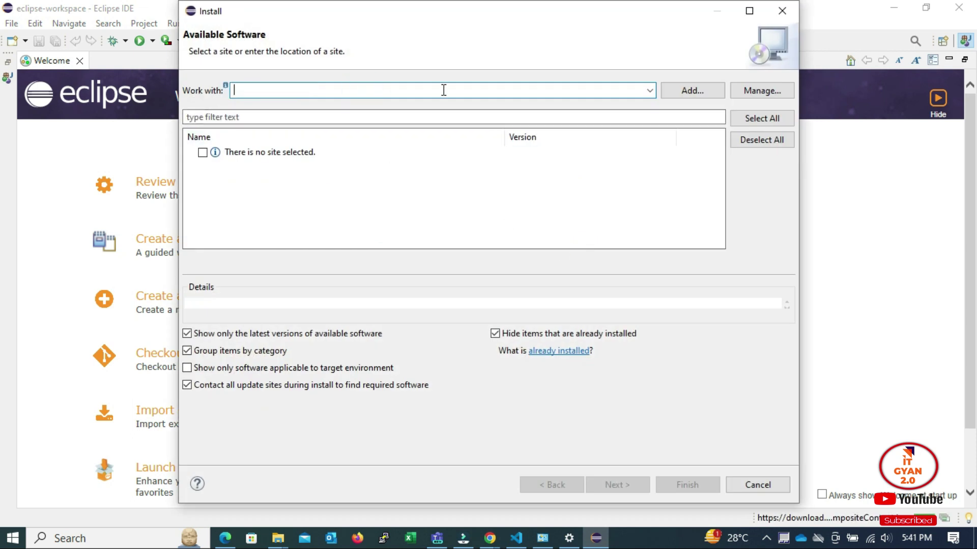
{"action": "key", "text": "ctrl+v"}
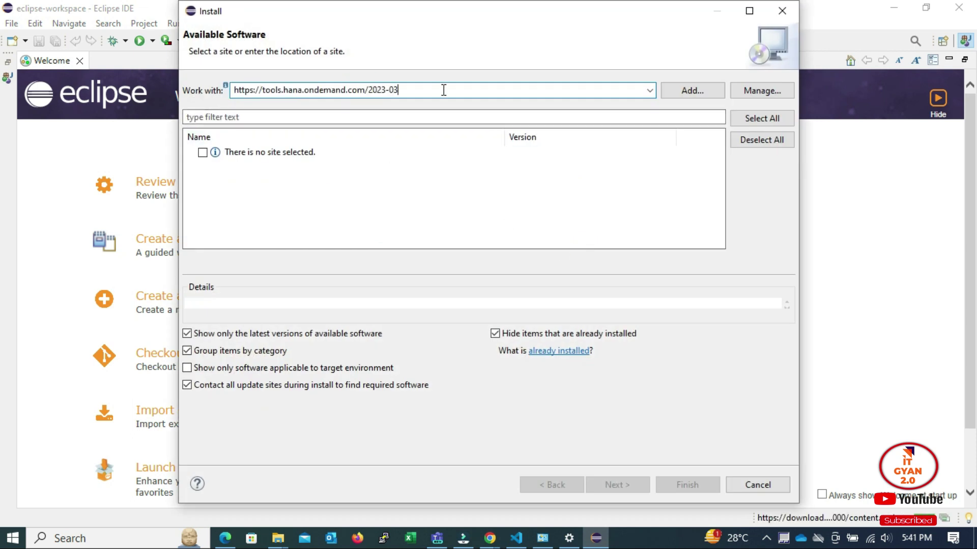
{"action": "key", "text": "Return"}
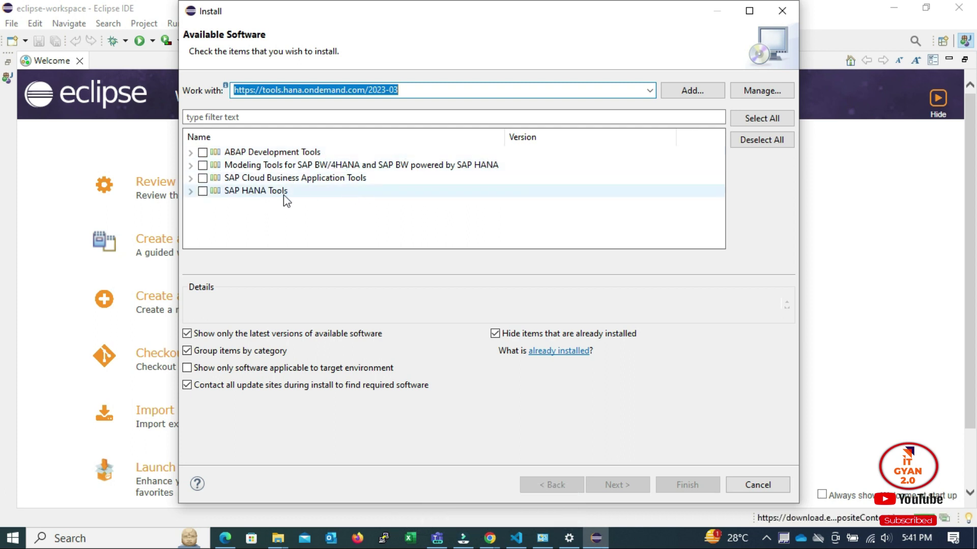
Switch to the SAP Development Tools page in Google Chrome and copy the link address of the "latest" software site for Eclipse 2023-09.
{"action": "left_click", "coordinate": [489, 538]}
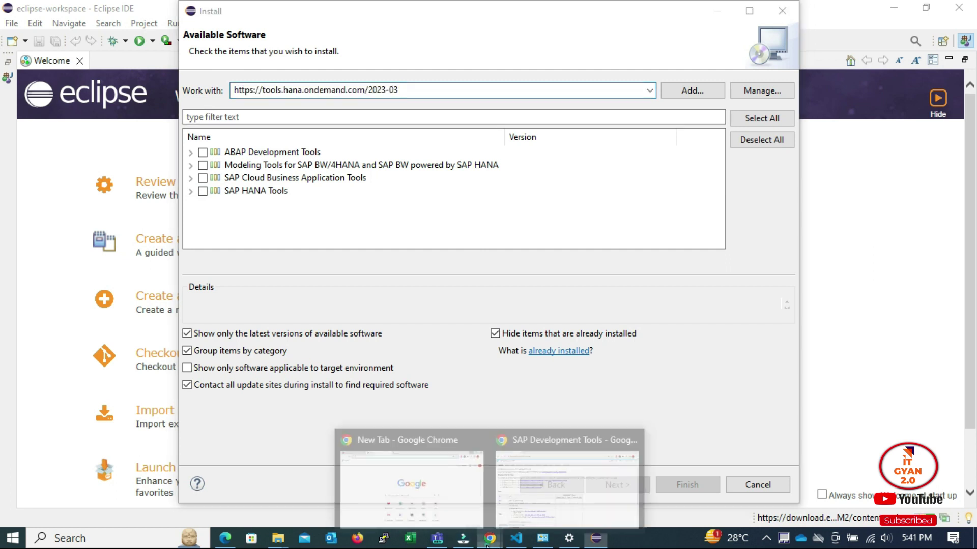
{"action": "left_click", "coordinate": [572, 499]}
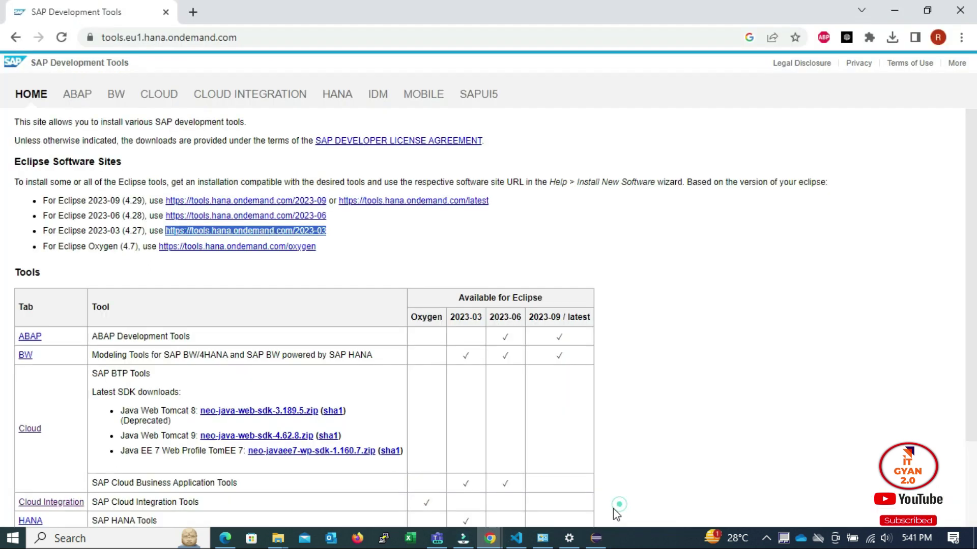
{"action": "right_click", "coordinate": [441, 209]}
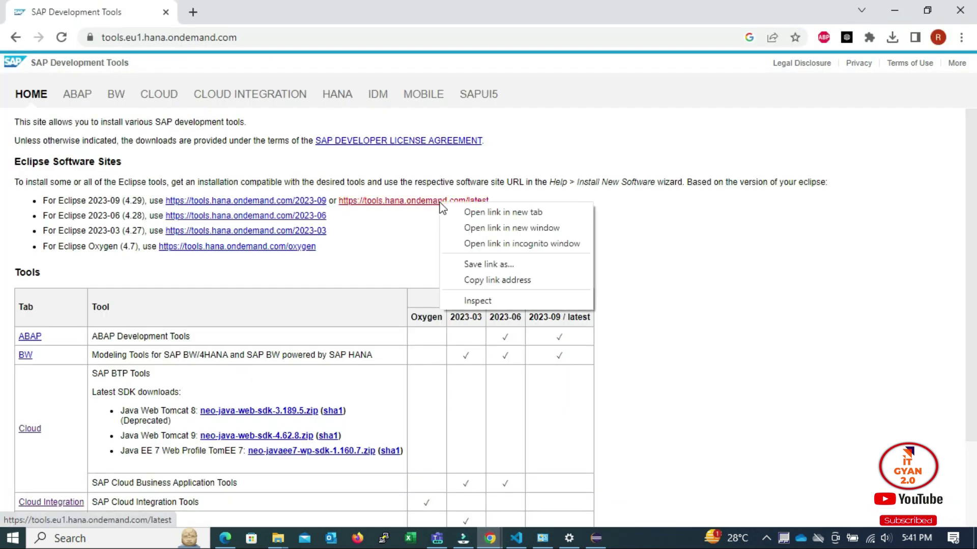
{"action": "left_click", "coordinate": [503, 281]}
{"action": "left_click", "coordinate": [595, 532]}
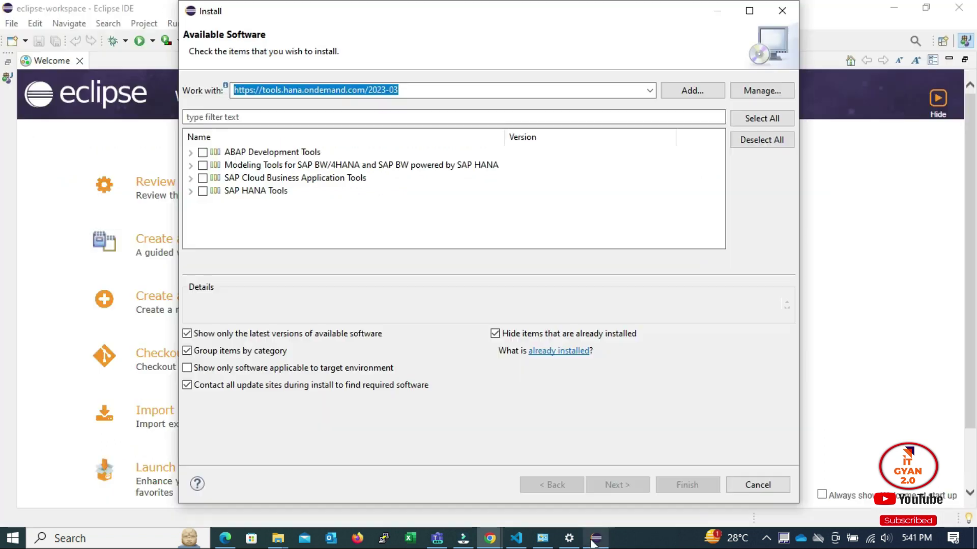
{"action": "left_click", "coordinate": [507, 91]}
{"action": "left_click_drag", "start_coordinate": [508, 91], "coordinate": [179, 94]}
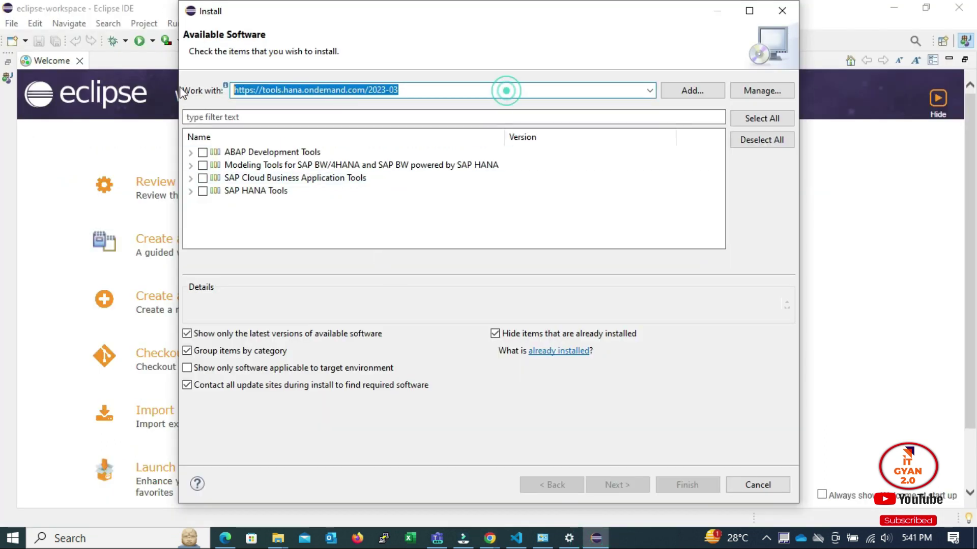
{"action": "key", "text": "ctrl+v"}
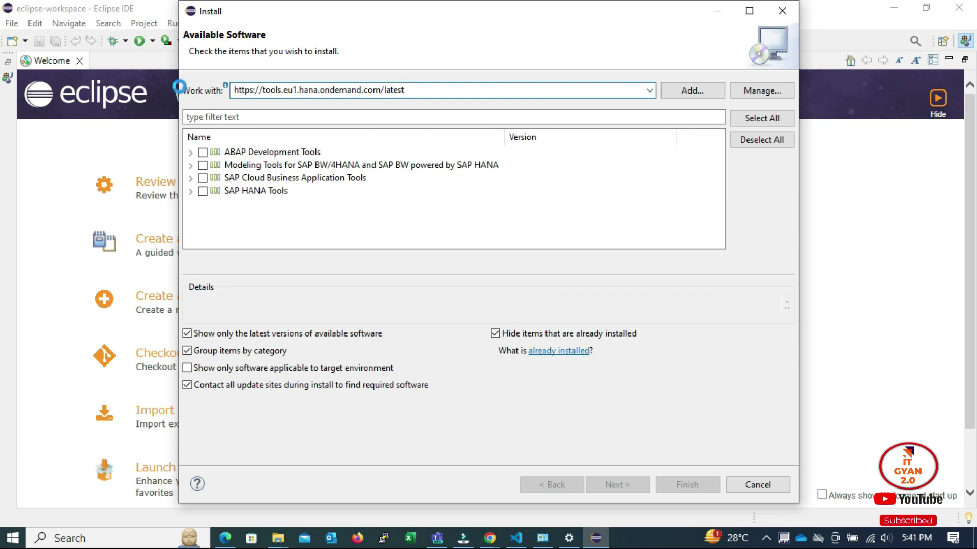
{"action": "key", "text": "Return"}
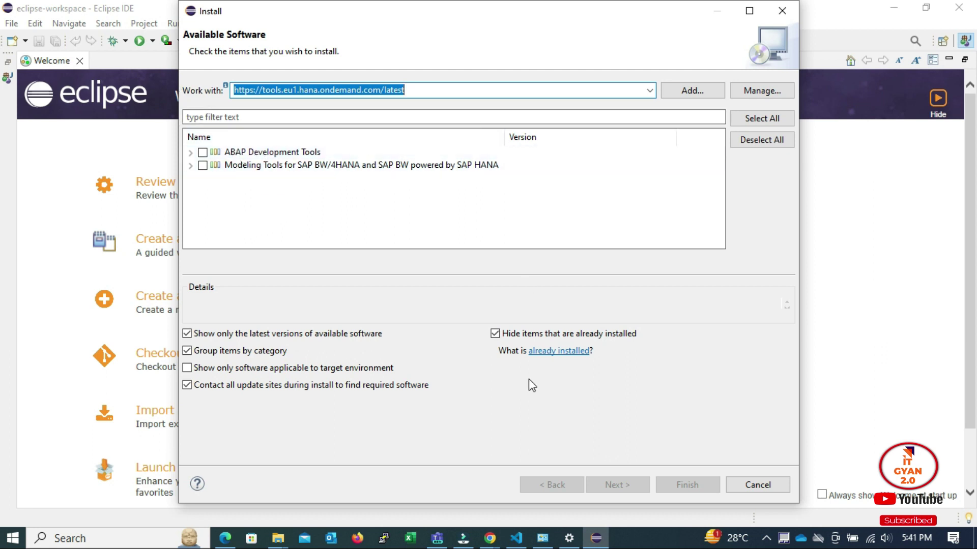
Switch back to the SAP Development Tools page in Google Chrome.
{"action": "mouse_move", "coordinate": [490, 538]}
{"action": "left_click", "coordinate": [488, 508]}
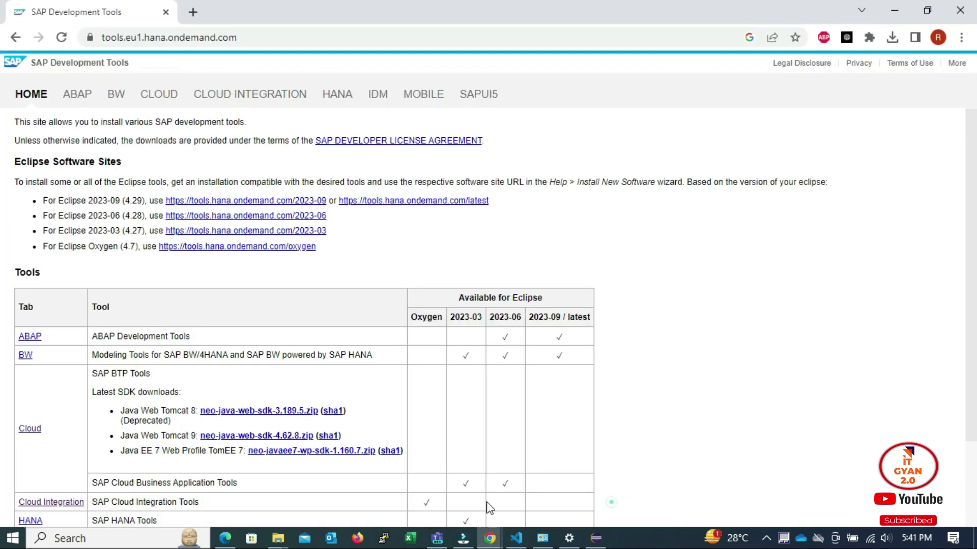